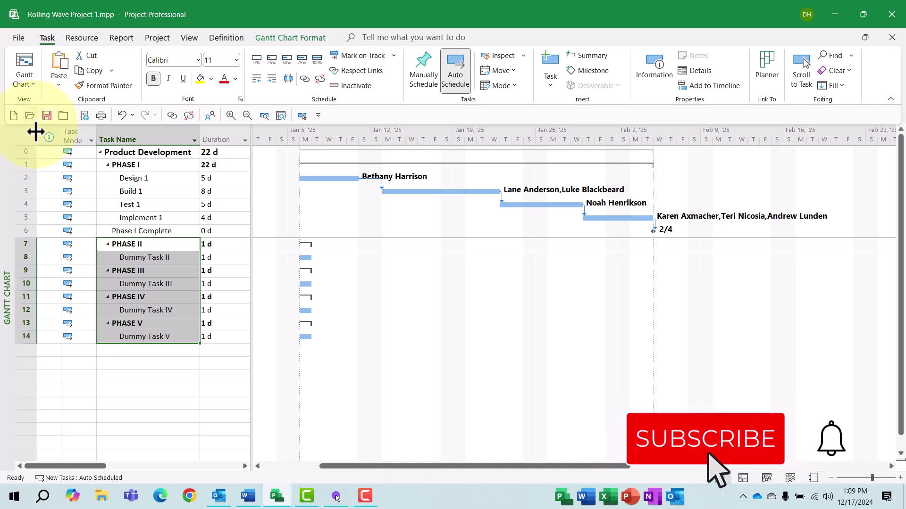
Apply the Baseline table to the task sheet and widen the table area to show all columns through Baseline Cost.
{"action": "left_click", "coordinate": [45, 152]}
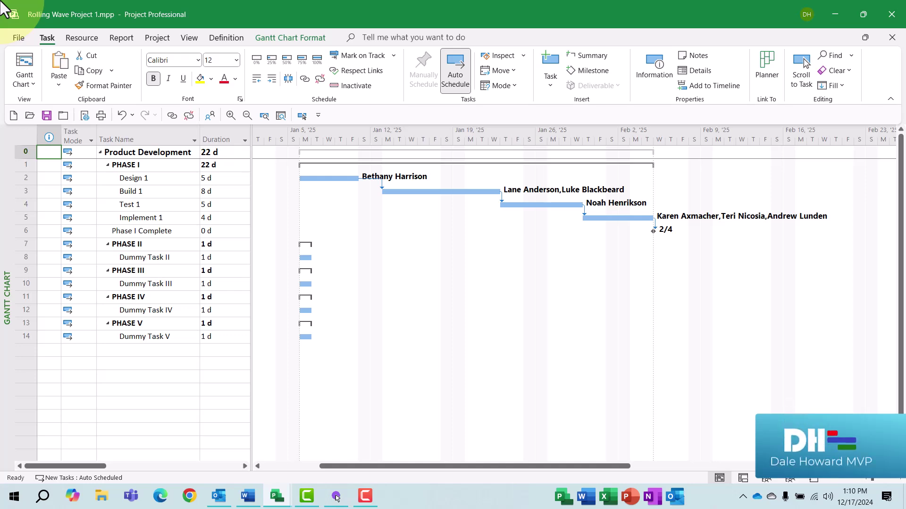
{"action": "right_click", "coordinate": [21, 136]}
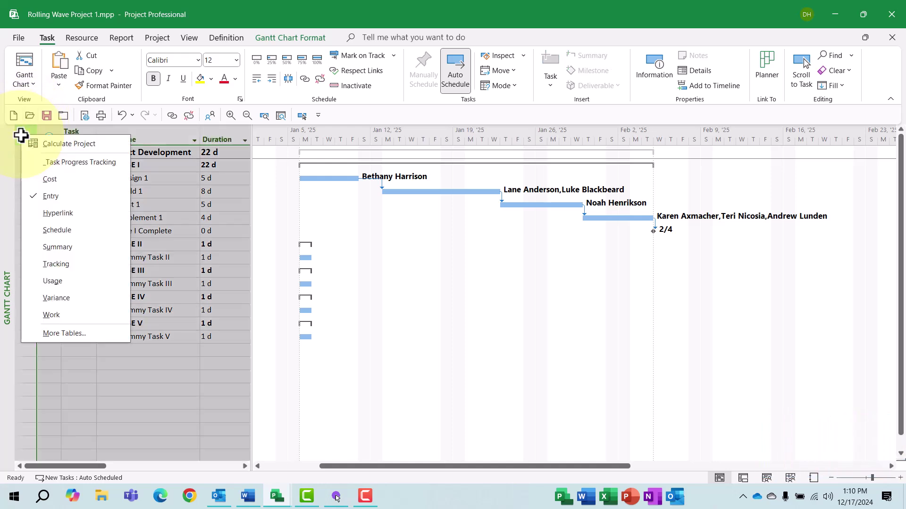
{"action": "left_click", "coordinate": [72, 332]}
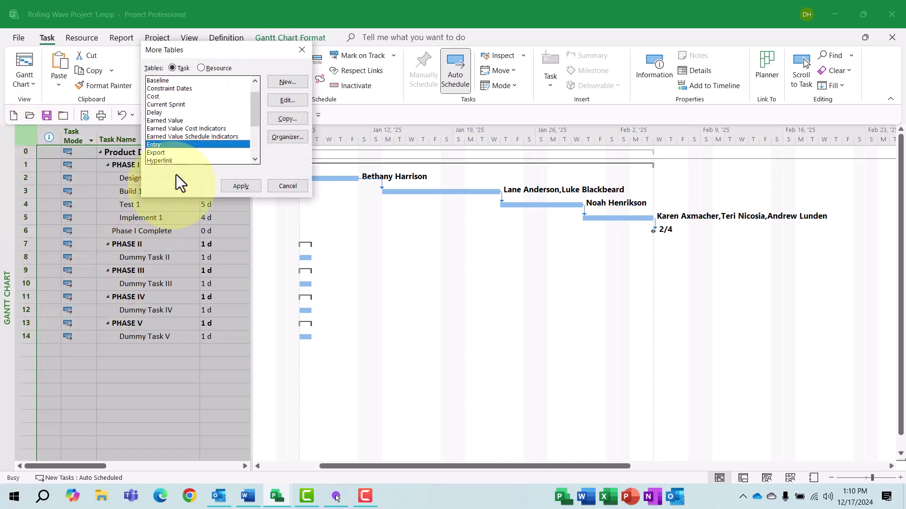
{"action": "left_click", "coordinate": [172, 81]}
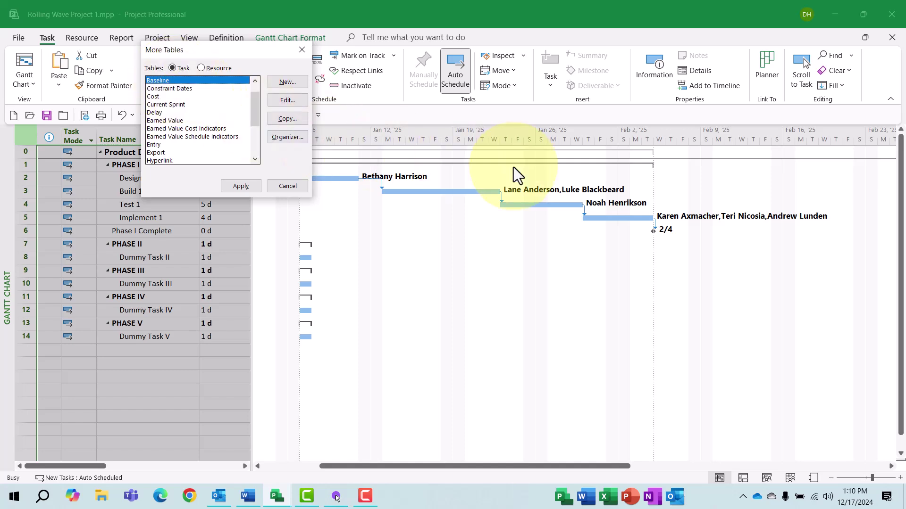
{"action": "left_click", "coordinate": [251, 186]}
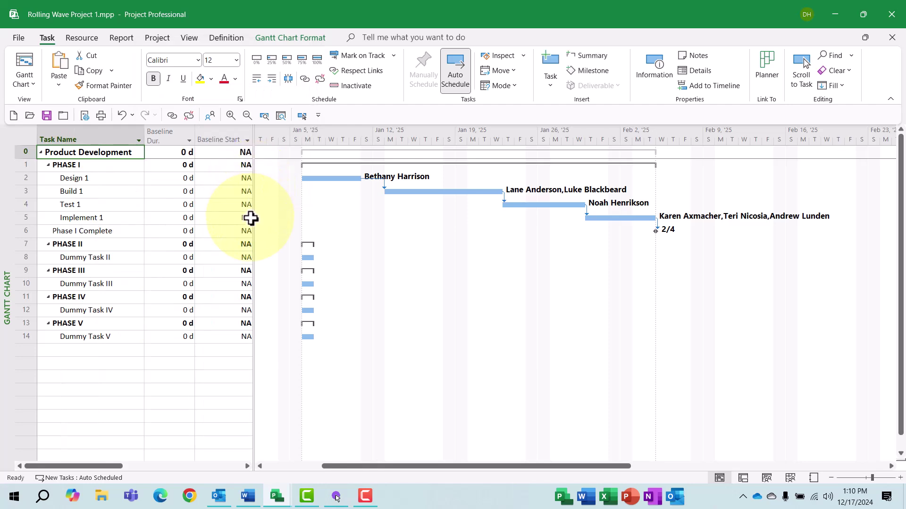
{"action": "left_click_drag", "start_coordinate": [252, 206], "coordinate": [416, 224]}
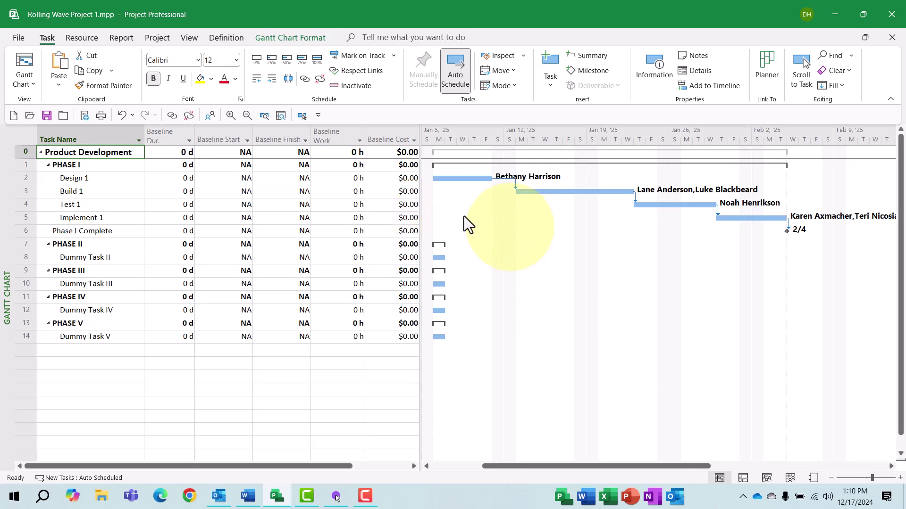
Set the Baseline for only the selected tasks from PHASE I through Phase I Complete, rolling baselines up to all summary tasks.
{"action": "left_click", "coordinate": [95, 165]}
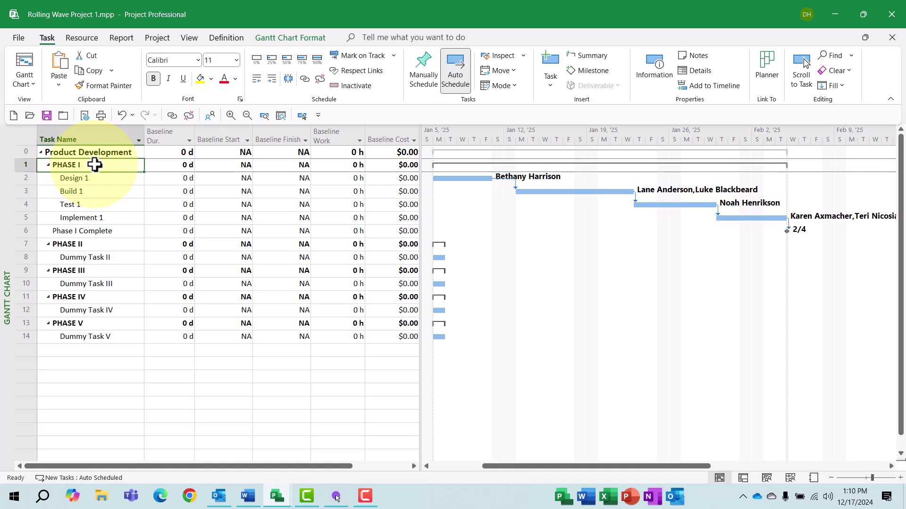
{"action": "left_click_drag", "start_coordinate": [94, 164], "coordinate": [94, 233]}
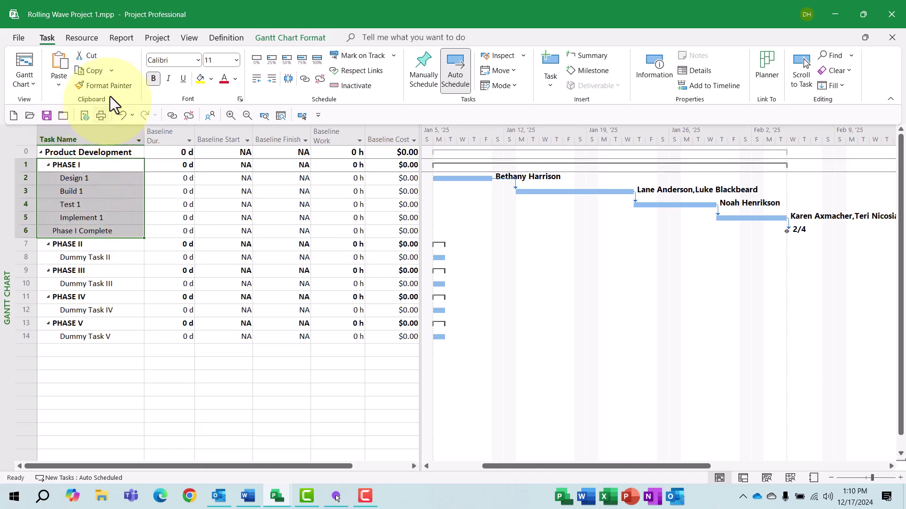
{"action": "left_click", "coordinate": [148, 39]}
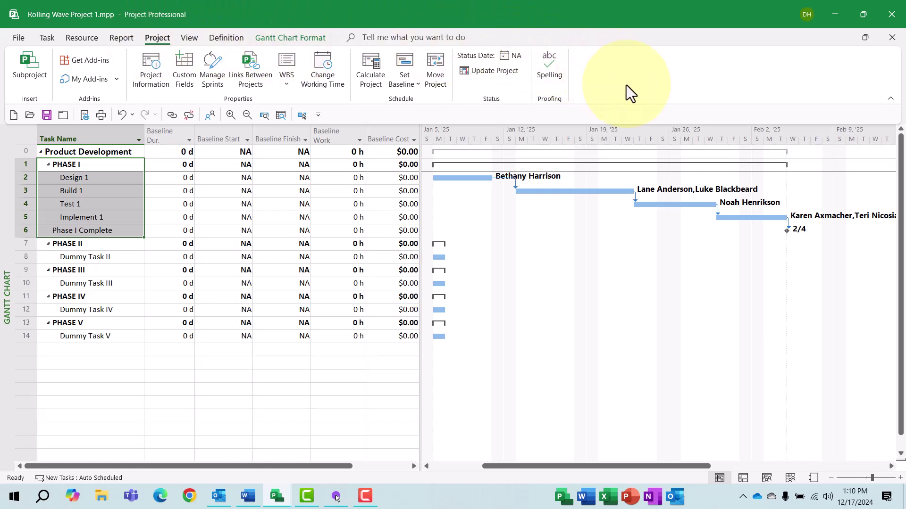
{"action": "left_click", "coordinate": [403, 83]}
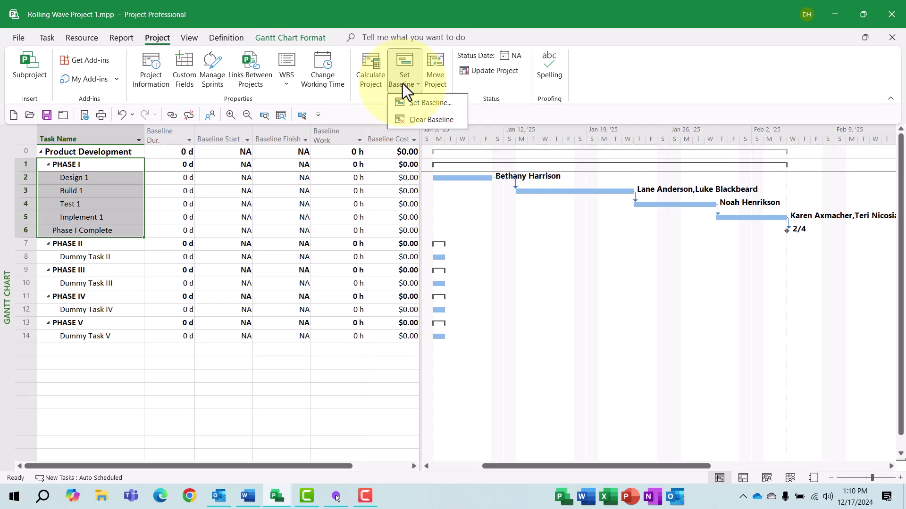
{"action": "left_click", "coordinate": [403, 108]}
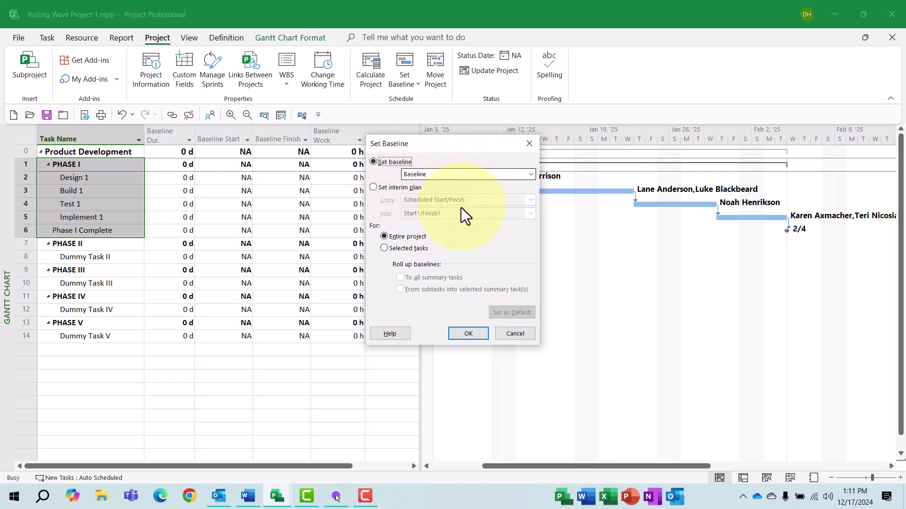
{"action": "left_click", "coordinate": [394, 248]}
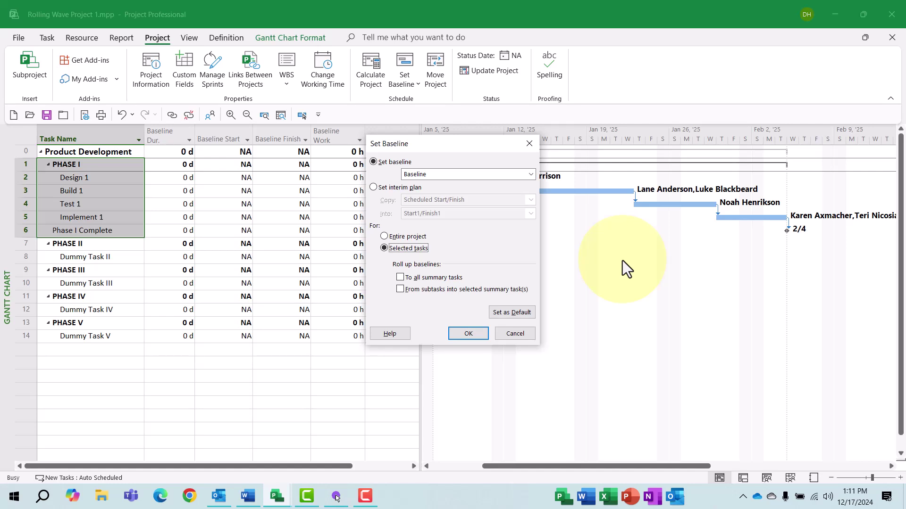
{"action": "left_click", "coordinate": [400, 278]}
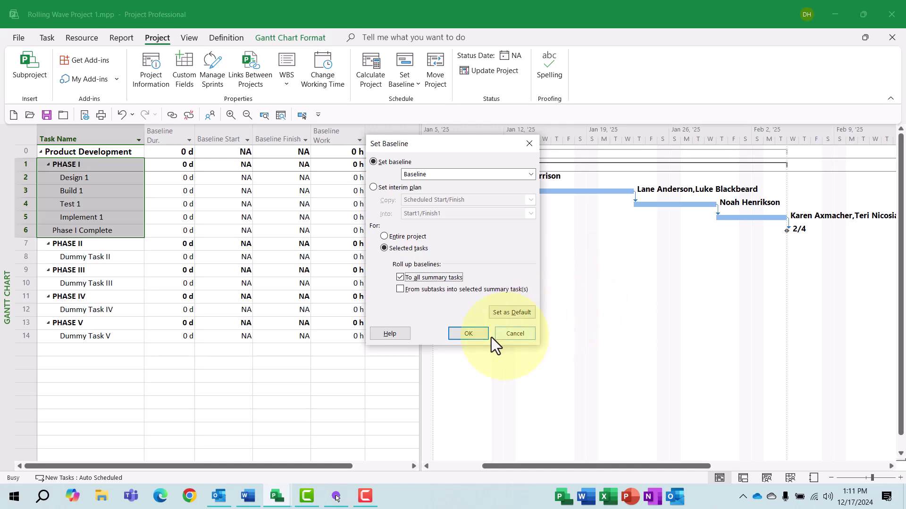
{"action": "left_click", "coordinate": [468, 333]}
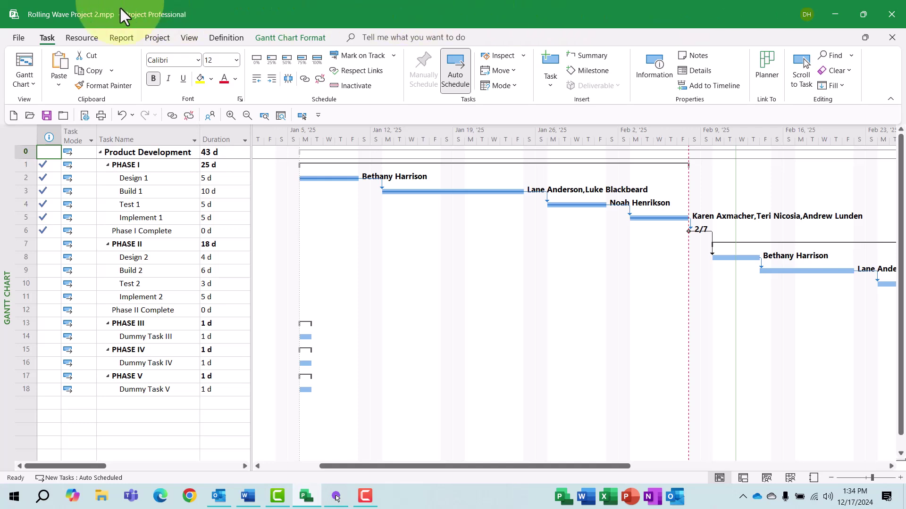
Review the Phase I task rows, then bring the PHASE II bars into view in the Gantt chart.
{"action": "left_click", "coordinate": [137, 165]}
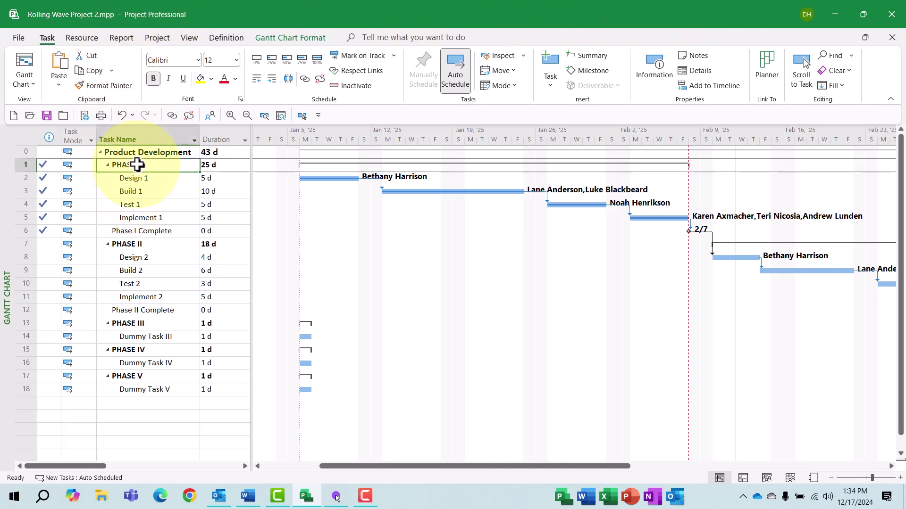
{"action": "left_click_drag", "start_coordinate": [137, 165], "coordinate": [135, 231]}
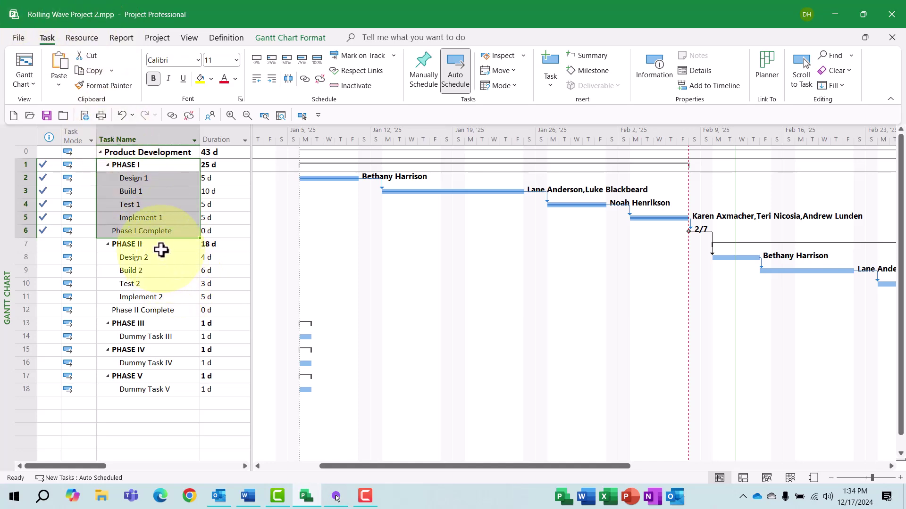
{"action": "left_click", "coordinate": [162, 247]}
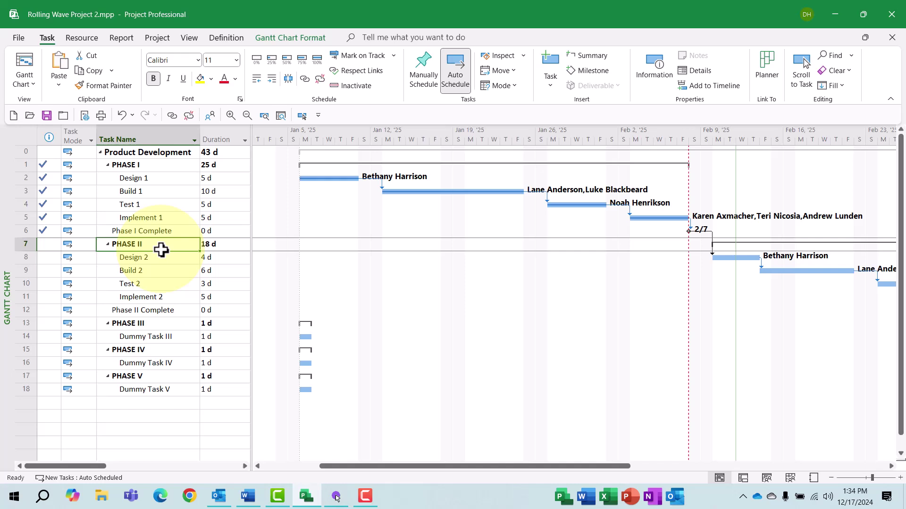
{"action": "left_click", "coordinate": [303, 114]}
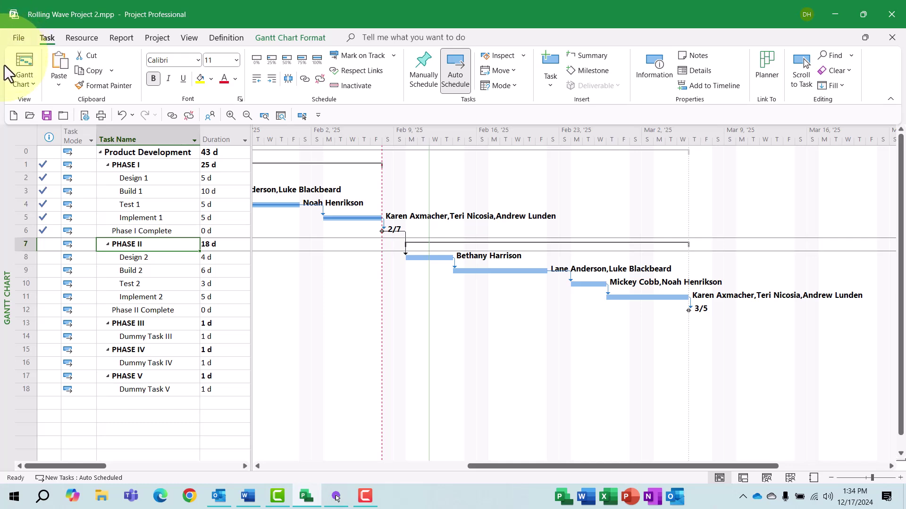
Apply the Work table to the task sheet and widen the table area to show all columns through % W. Comp.
{"action": "right_click", "coordinate": [23, 138]}
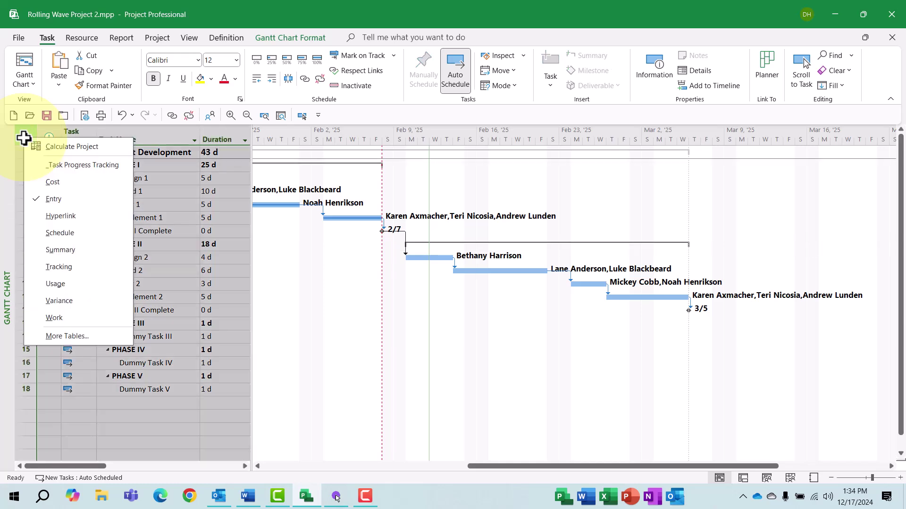
{"action": "left_click", "coordinate": [89, 316]}
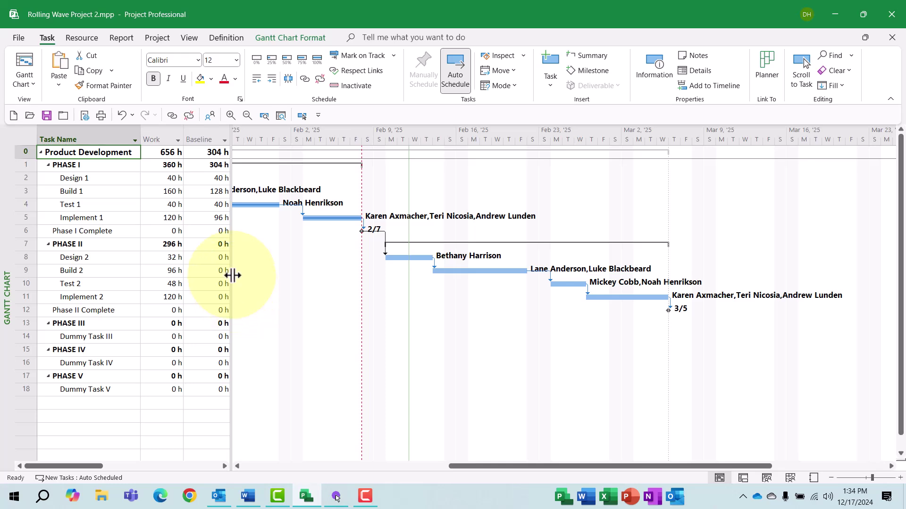
{"action": "left_click_drag", "start_coordinate": [232, 289], "coordinate": [404, 303]}
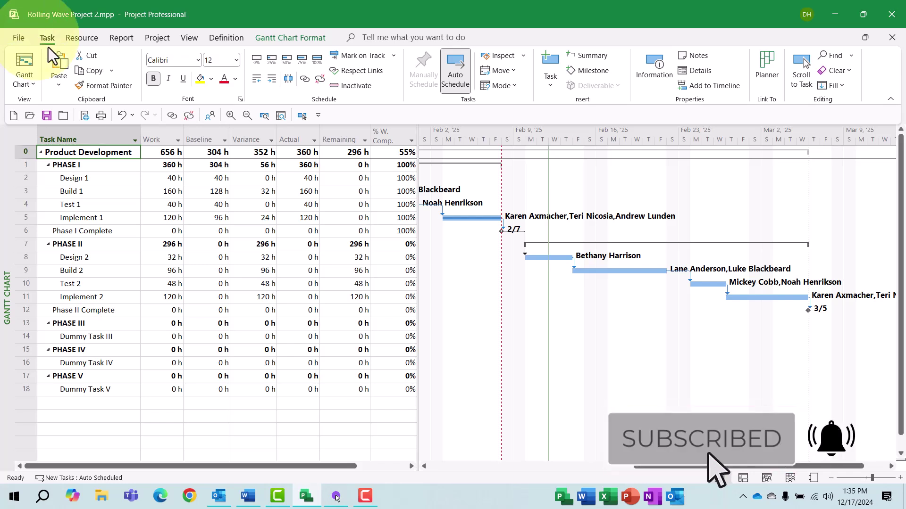
Examine the work variance of PHASE I, Build 1, Implement 1 and PHASE II.
{"action": "left_click", "coordinate": [262, 152]}
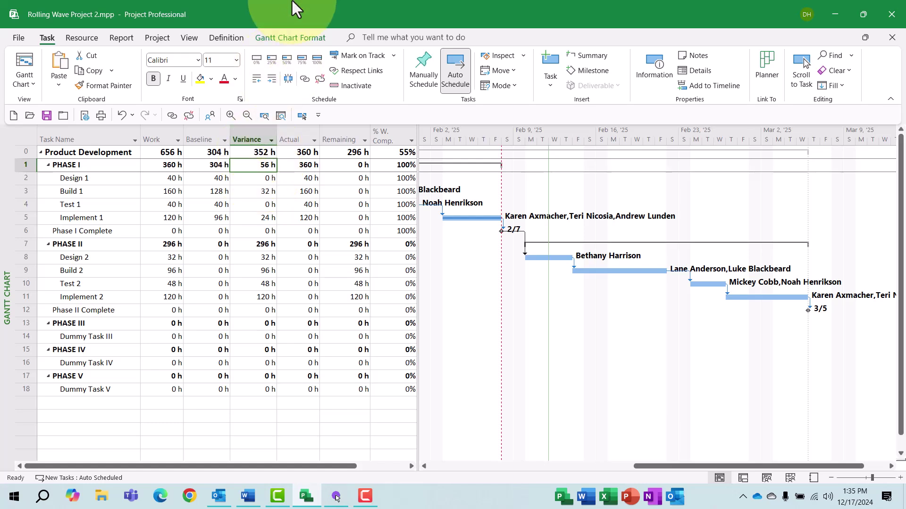
{"action": "left_click", "coordinate": [267, 192]}
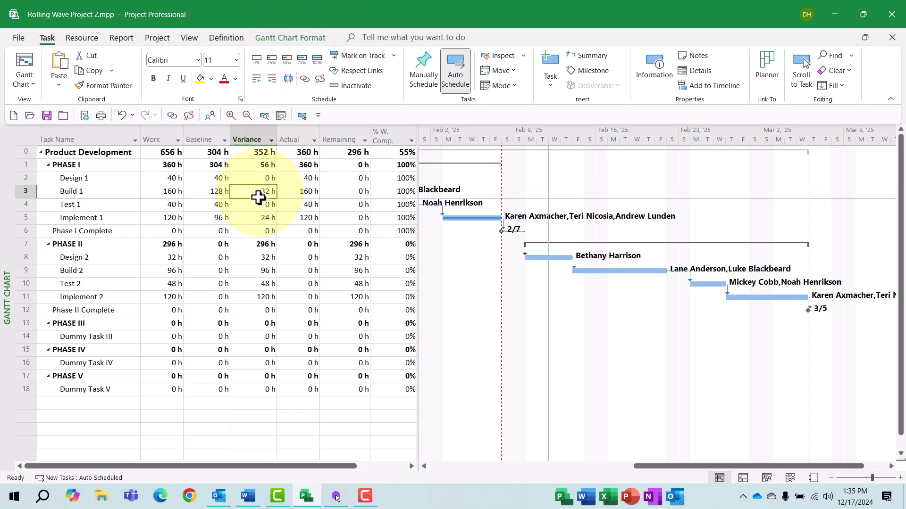
{"action": "left_click", "coordinate": [263, 217]}
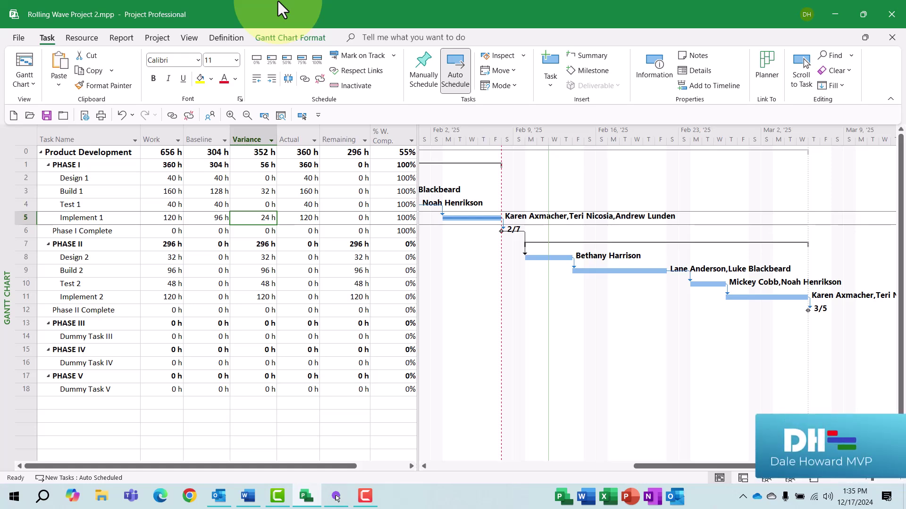
{"action": "left_click", "coordinate": [251, 247]}
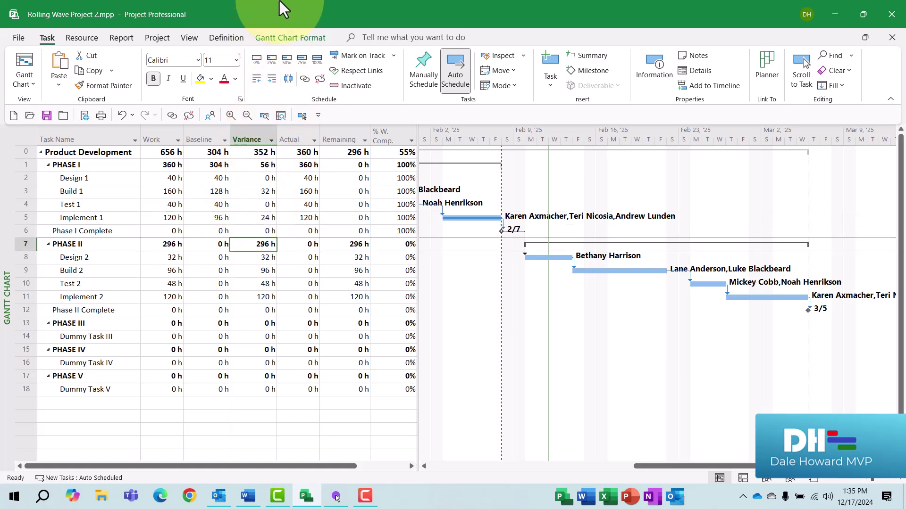
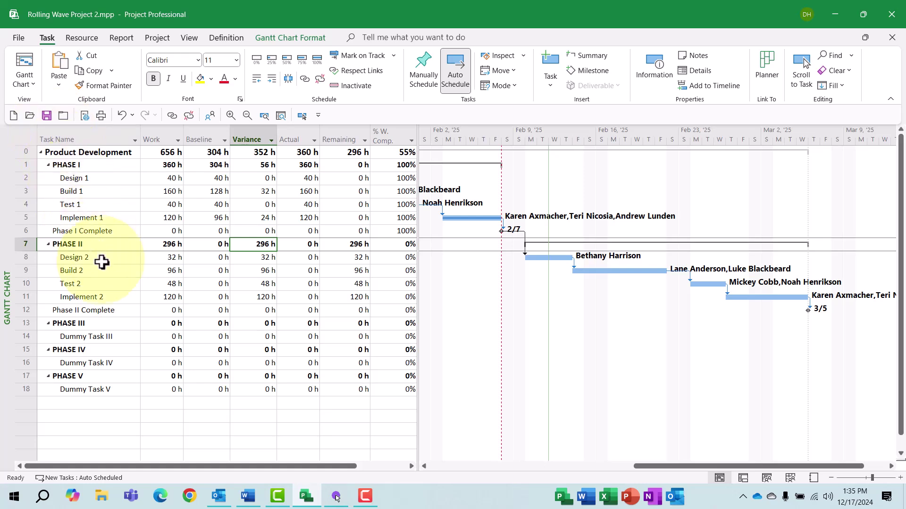
Set the Baseline for only PHASE II through Phase II Complete with roll-up to all summary tasks, overwriting the existing baseline, and check PHASE II's work variance.
{"action": "left_click", "coordinate": [91, 245]}
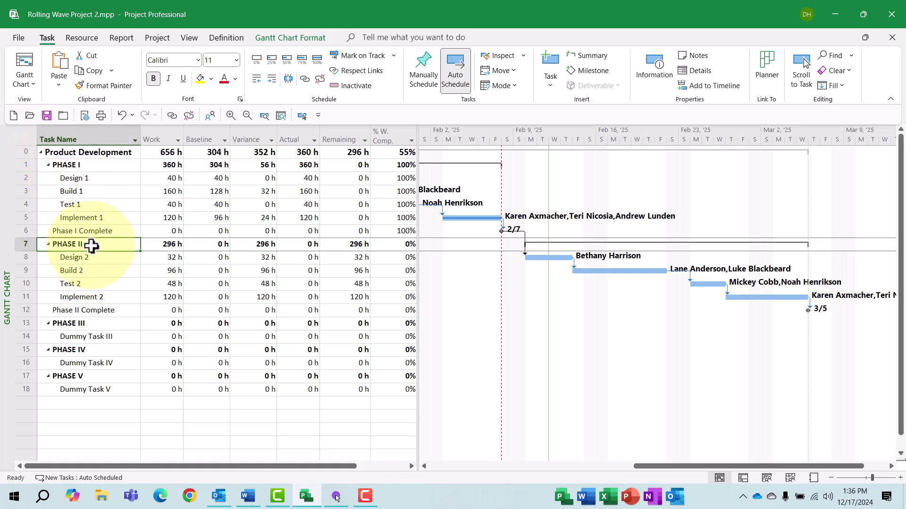
{"action": "left_click_drag", "start_coordinate": [91, 245], "coordinate": [91, 311]}
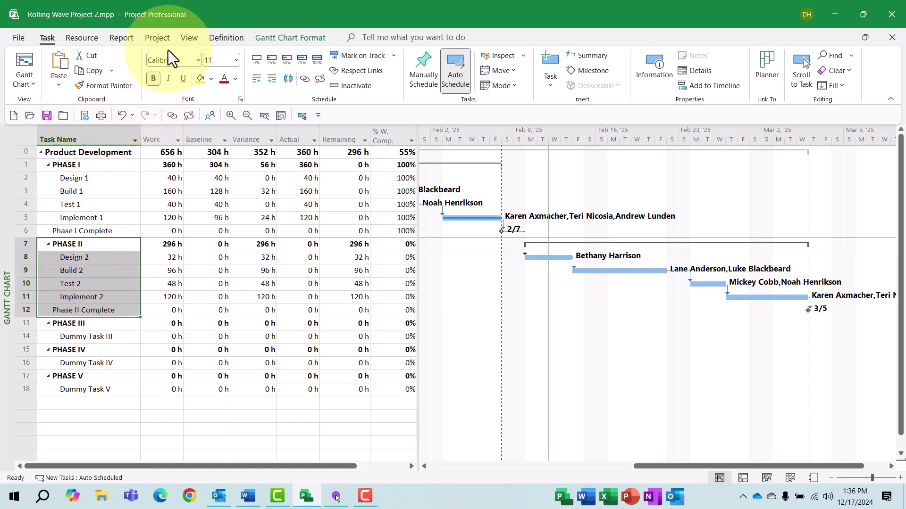
{"action": "left_click", "coordinate": [160, 37]}
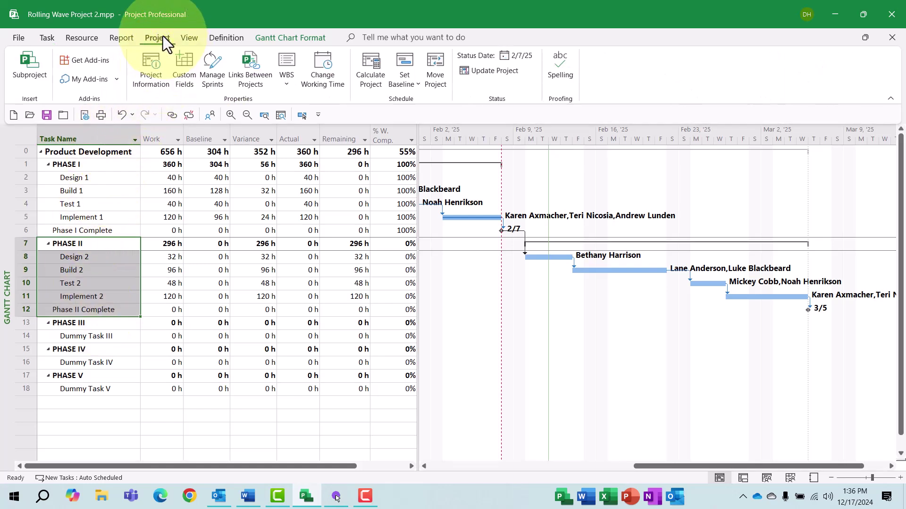
{"action": "left_click", "coordinate": [404, 83]}
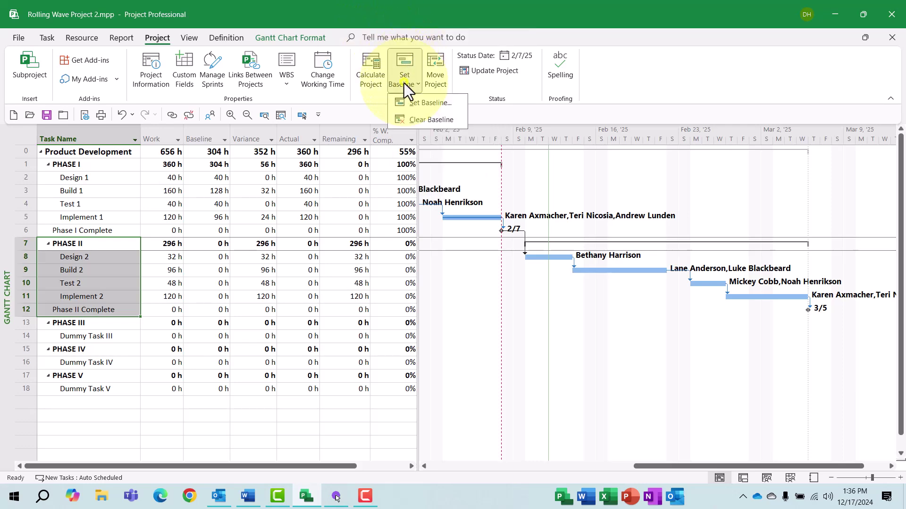
{"action": "left_click", "coordinate": [420, 102]}
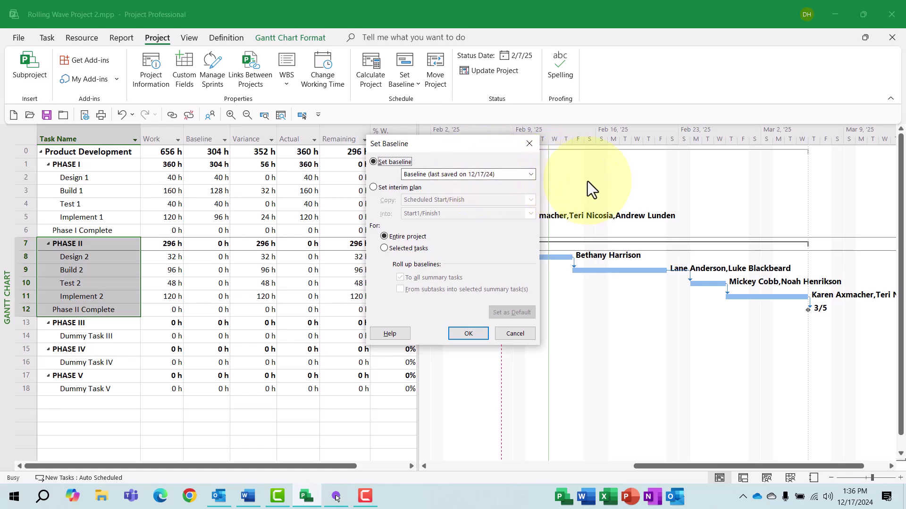
{"action": "left_click", "coordinate": [397, 251]}
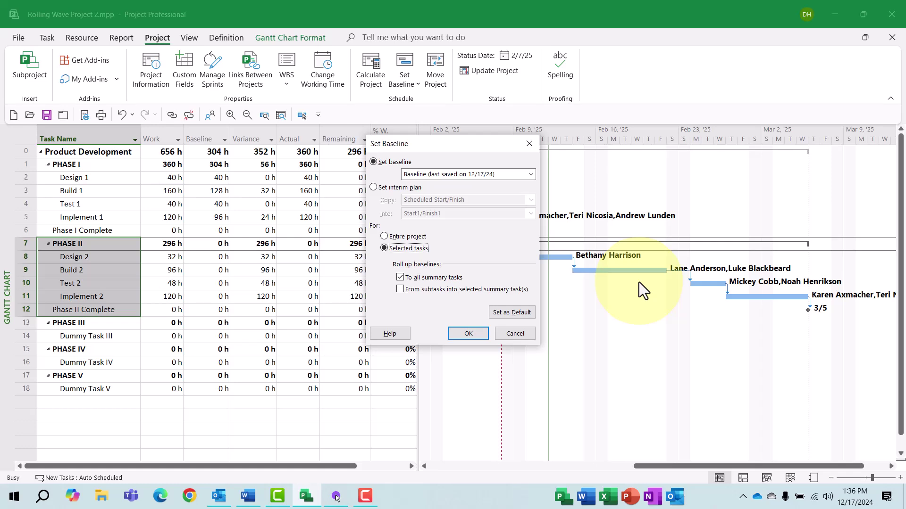
{"action": "left_click", "coordinate": [468, 333]}
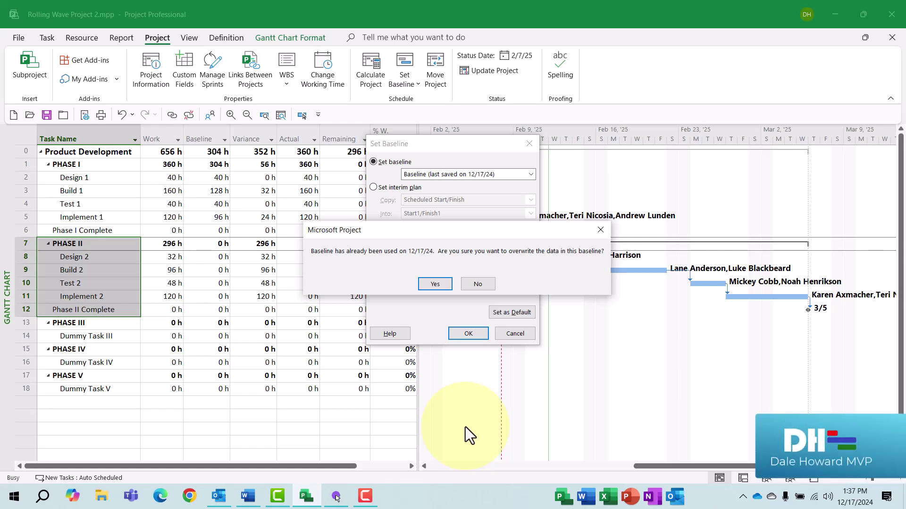
{"action": "left_click", "coordinate": [441, 281]}
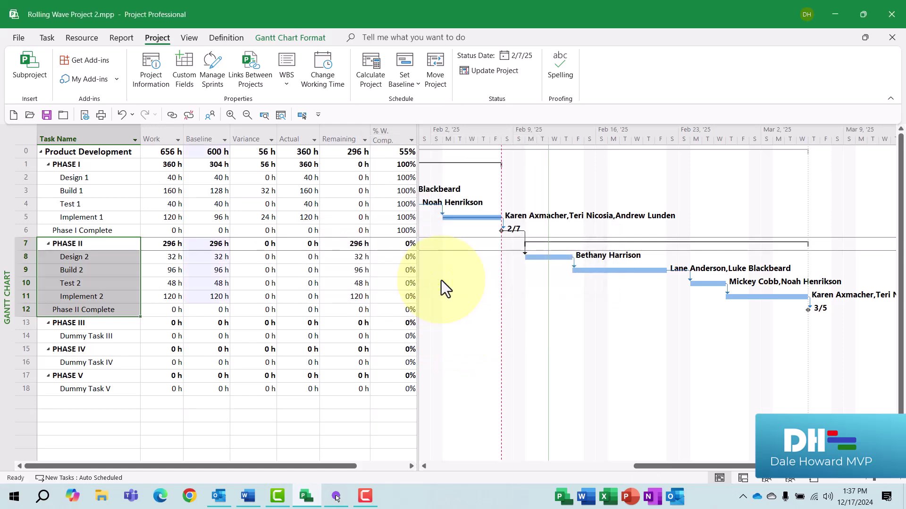
{"action": "left_click", "coordinate": [252, 244]}
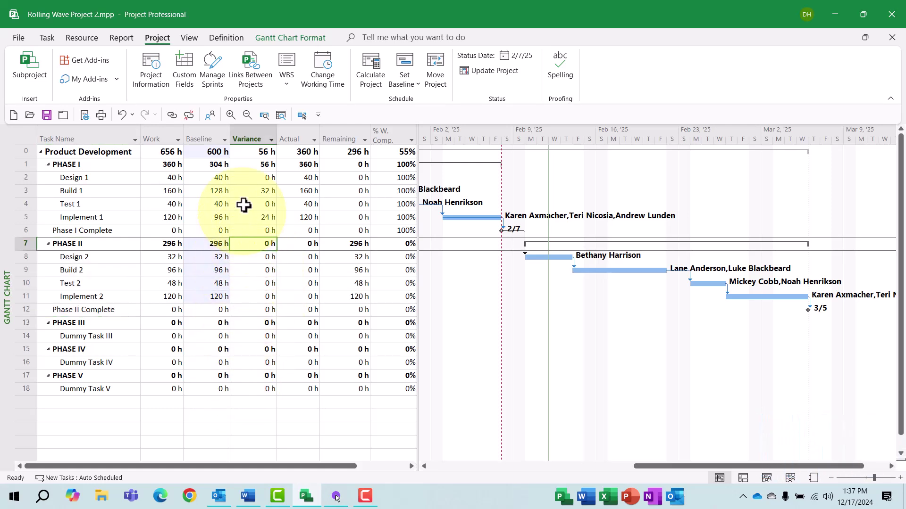
Check the remaining work variance of PHASE I, Build 1 and Implement 1 after the PHASE II baseline.
{"action": "left_click", "coordinate": [252, 165]}
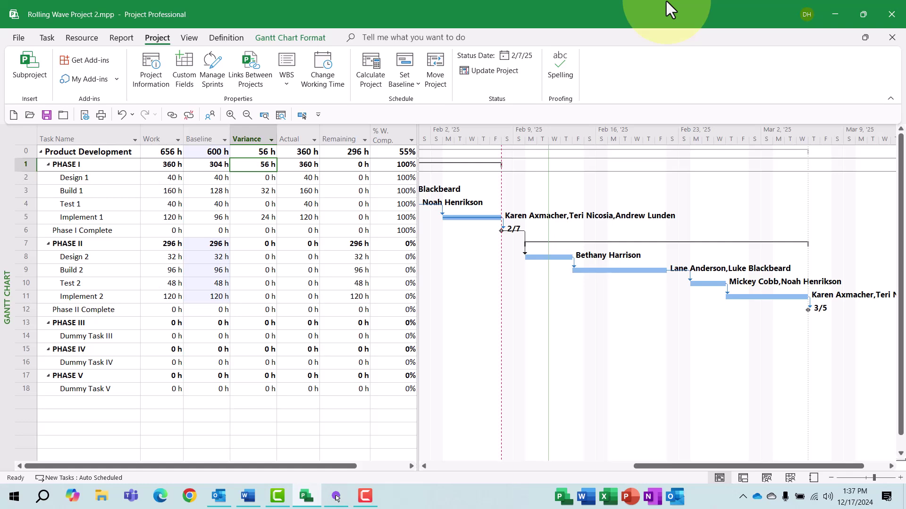
{"action": "left_click", "coordinate": [263, 194]}
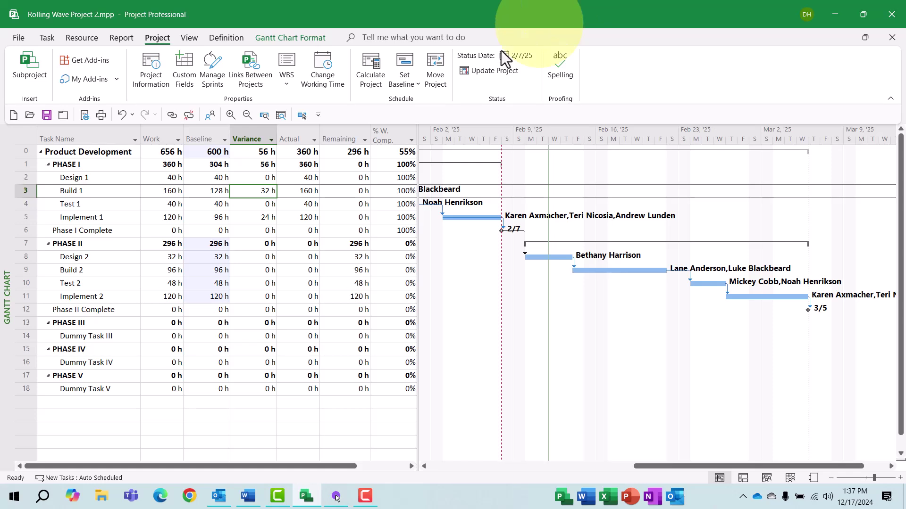
{"action": "left_click", "coordinate": [267, 218]}
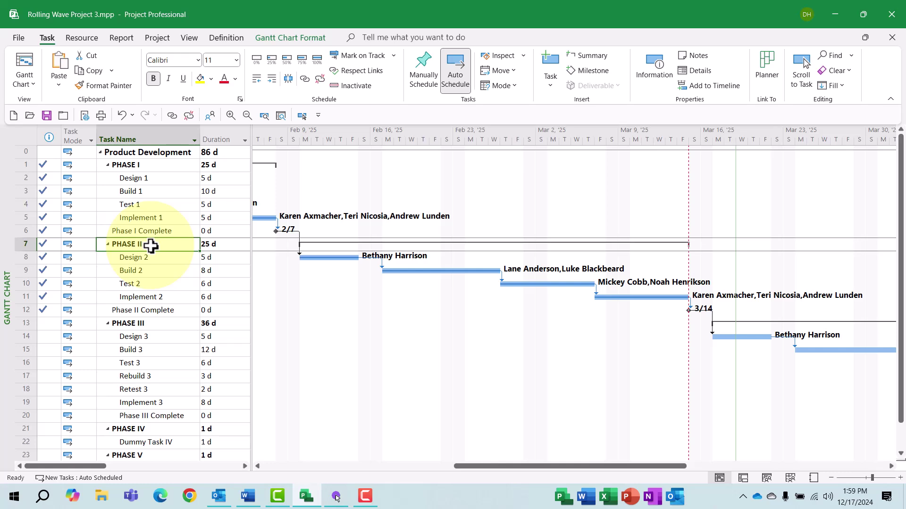
In Rolling Wave Project 3, review the PHASE II task rows and bring the PHASE III bars into view in the Gantt chart.
{"action": "left_click_drag", "start_coordinate": [151, 245], "coordinate": [145, 309]}
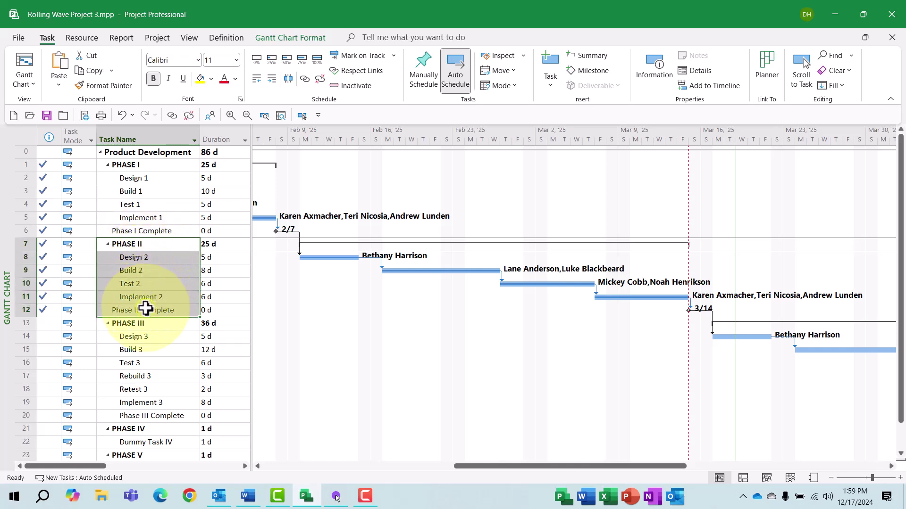
{"action": "left_click", "coordinate": [147, 324]}
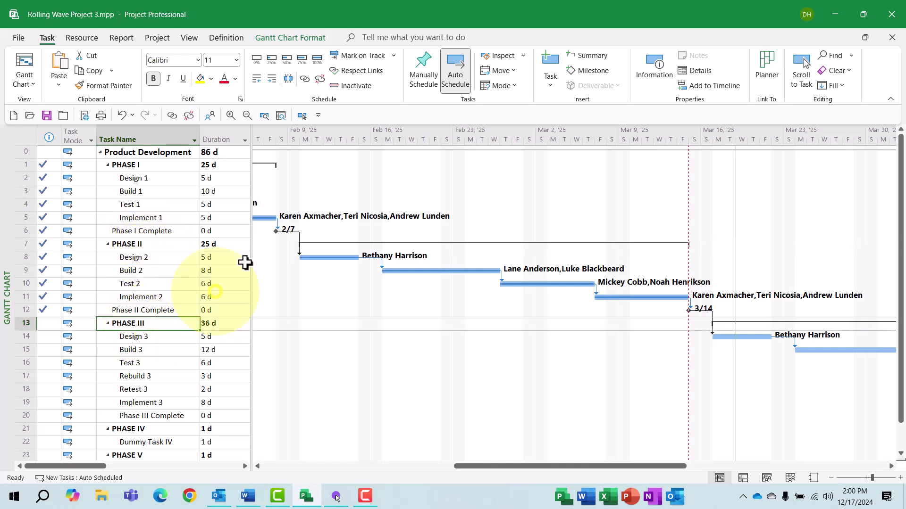
{"action": "left_click", "coordinate": [301, 116]}
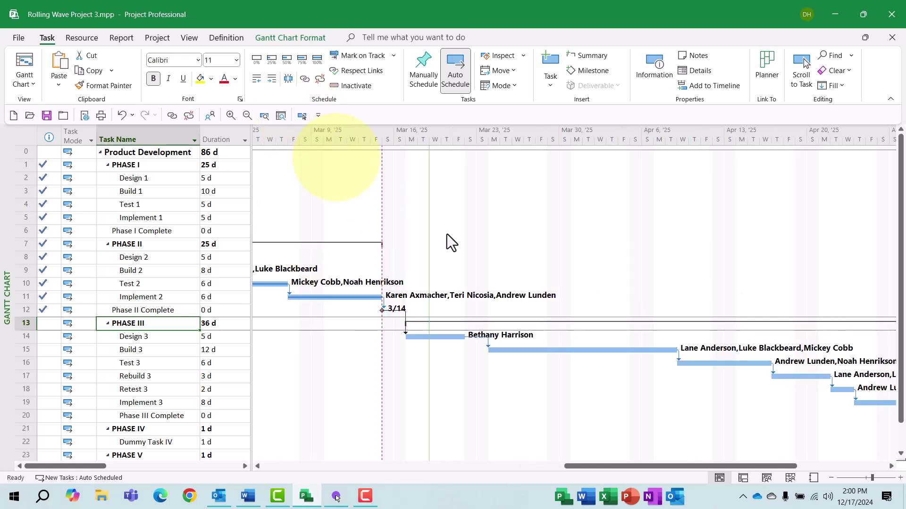
{"action": "mouse_move", "coordinate": [628, 466]}
{"action": "left_mouse_down"}
{"action": "mouse_move", "coordinate": [720, 474]}
{"action": "mouse_move", "coordinate": [631, 477]}
{"action": "left_mouse_up"}
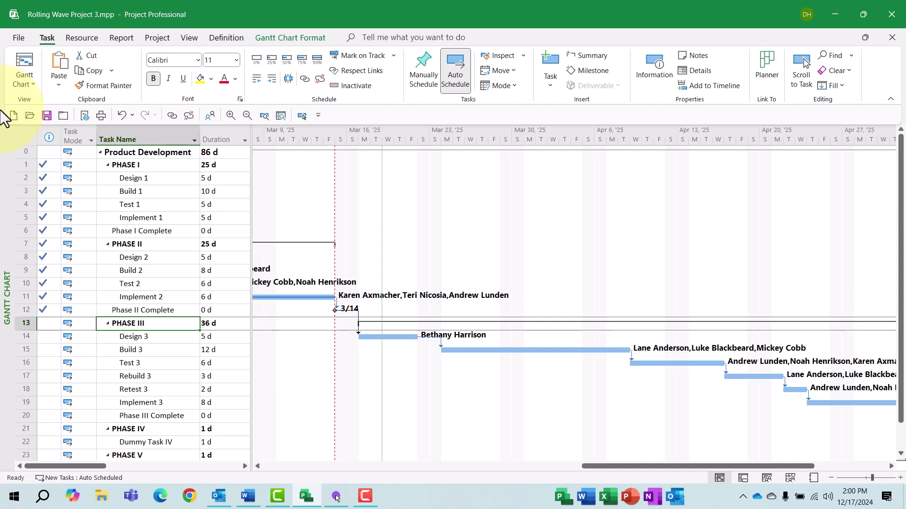
Apply the Work table to the task sheet and widen the table area to show all columns through % W. Comp.
{"action": "right_click", "coordinate": [20, 136]}
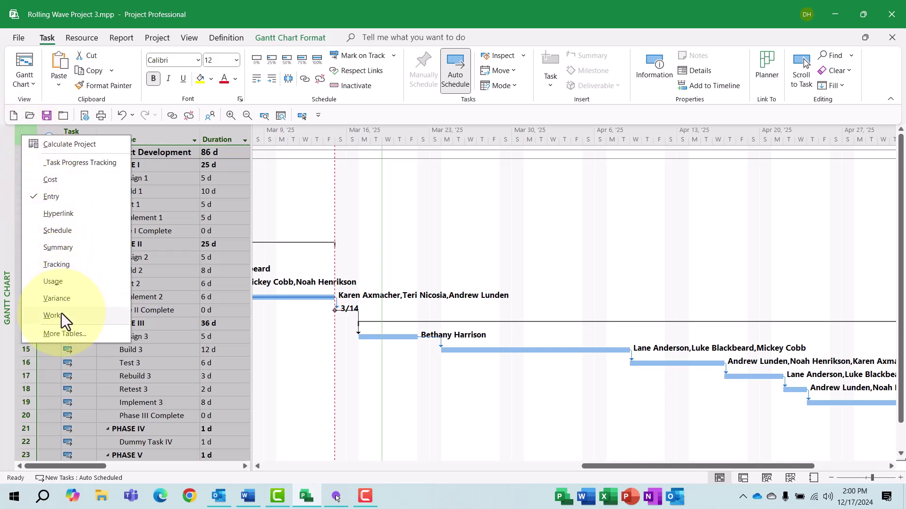
{"action": "key", "text": "Escape"}
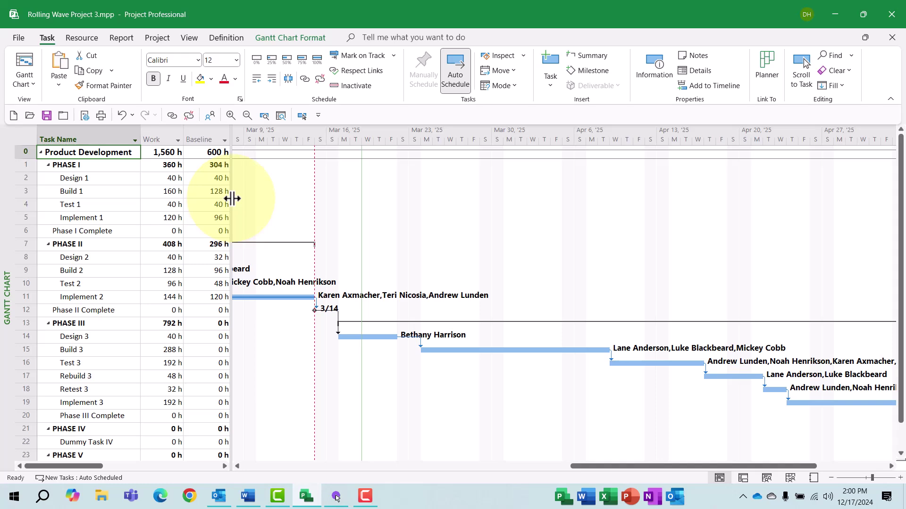
{"action": "left_click_drag", "start_coordinate": [232, 198], "coordinate": [449, 217]}
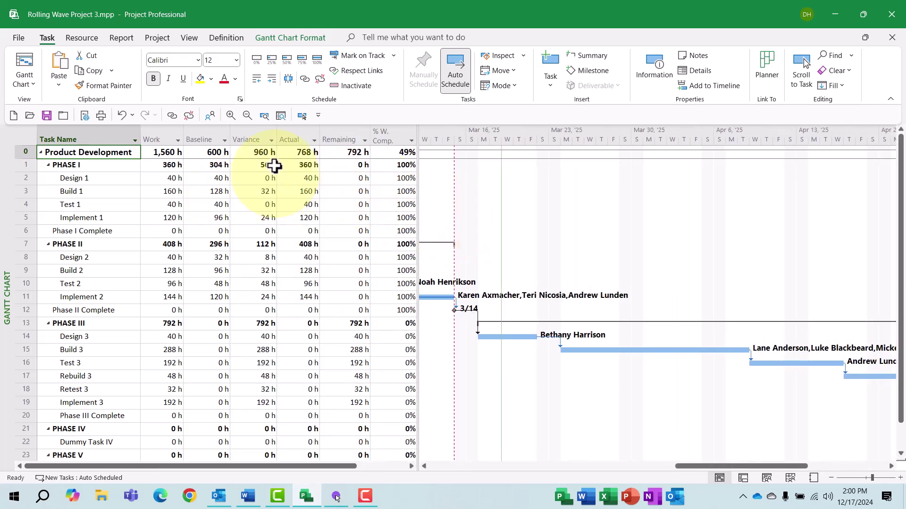
Examine the work variance of the Product Development summary, PHASE I, PHASE II and PHASE III.
{"action": "left_click", "coordinate": [264, 151]}
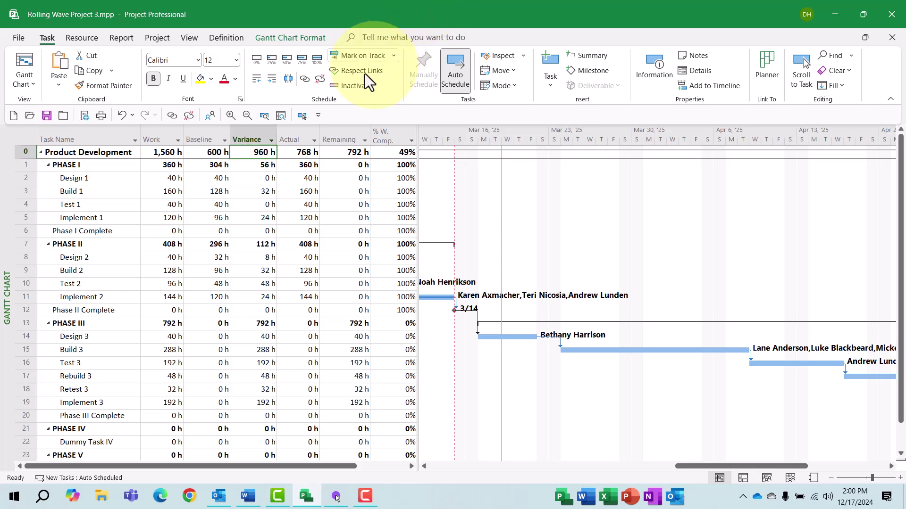
{"action": "left_click", "coordinate": [251, 164]}
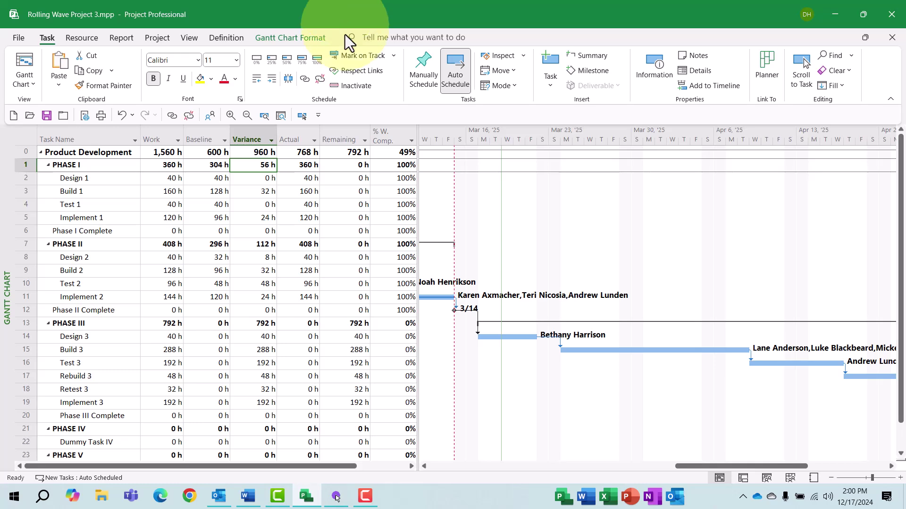
{"action": "left_click", "coordinate": [267, 243]}
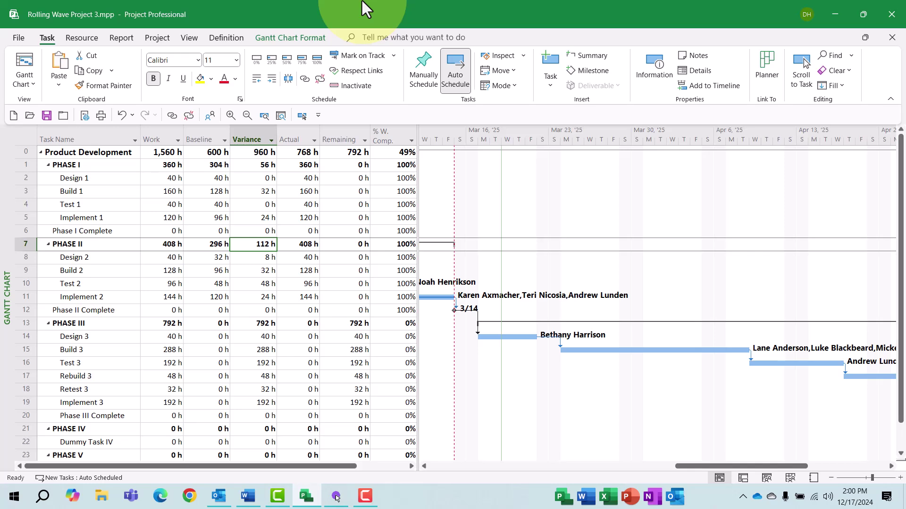
{"action": "left_click", "coordinate": [275, 323]}
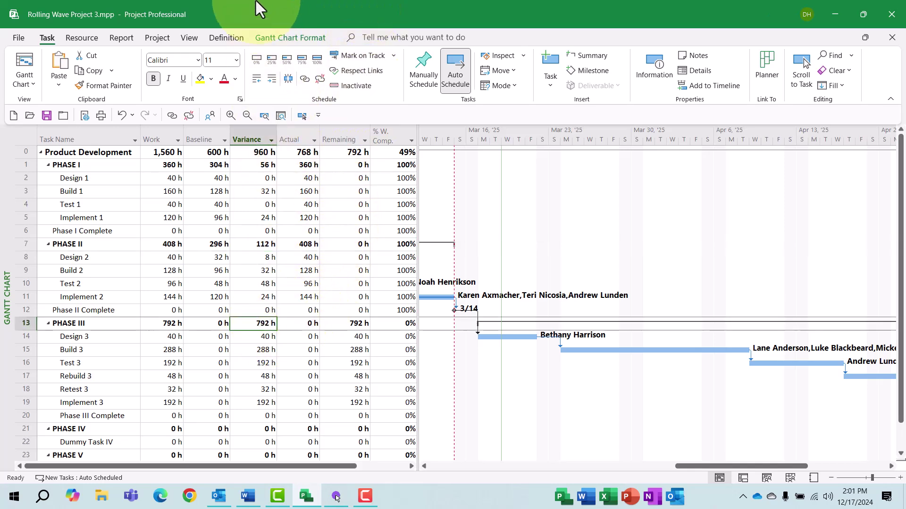
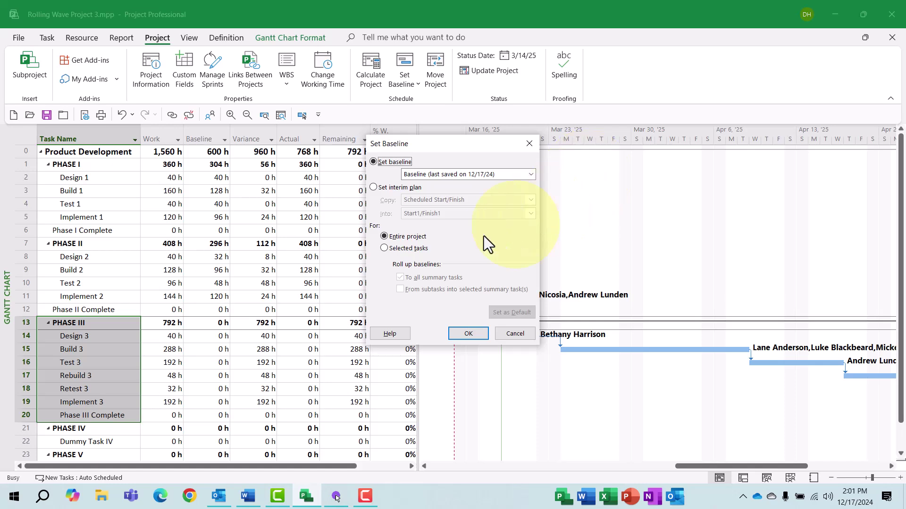
Set the Baseline for only PHASE III through Phase III Complete with roll-up to all summary tasks, overwriting the existing baseline.
{"action": "left_click", "coordinate": [400, 251]}
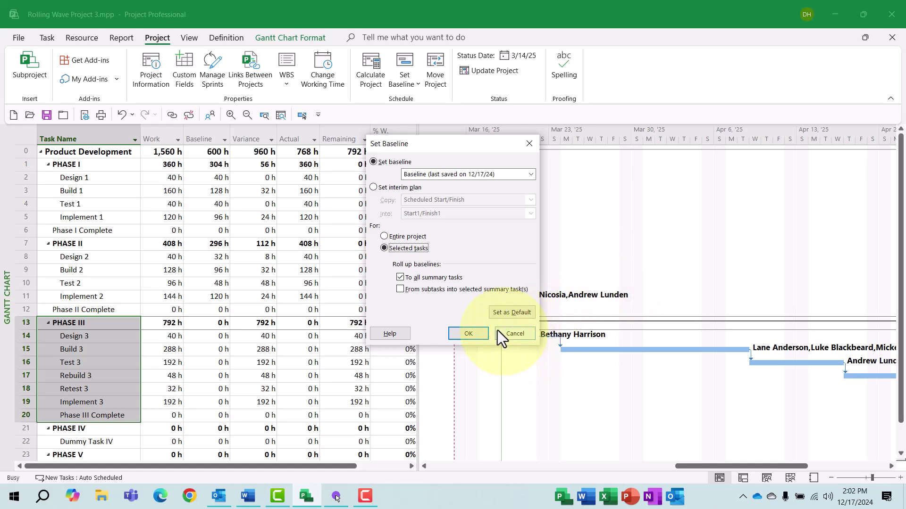
{"action": "left_click", "coordinate": [467, 334]}
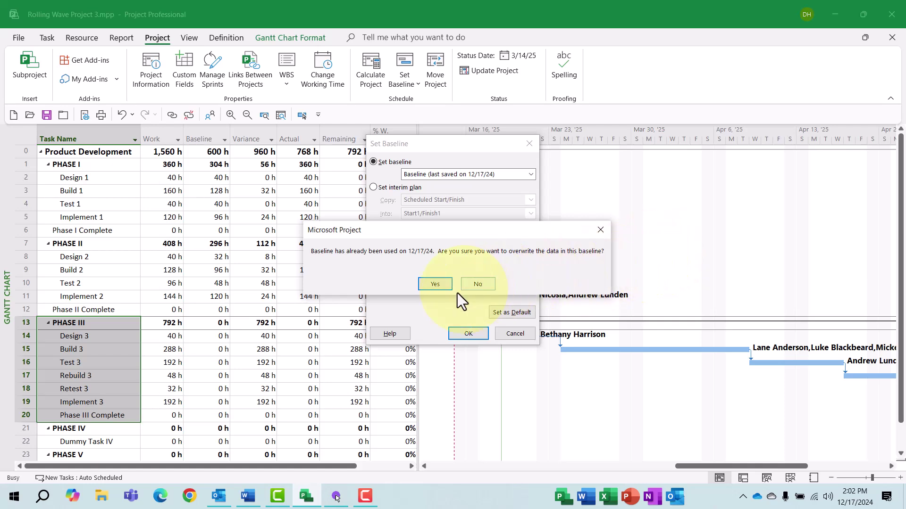
{"action": "left_click", "coordinate": [430, 287]}
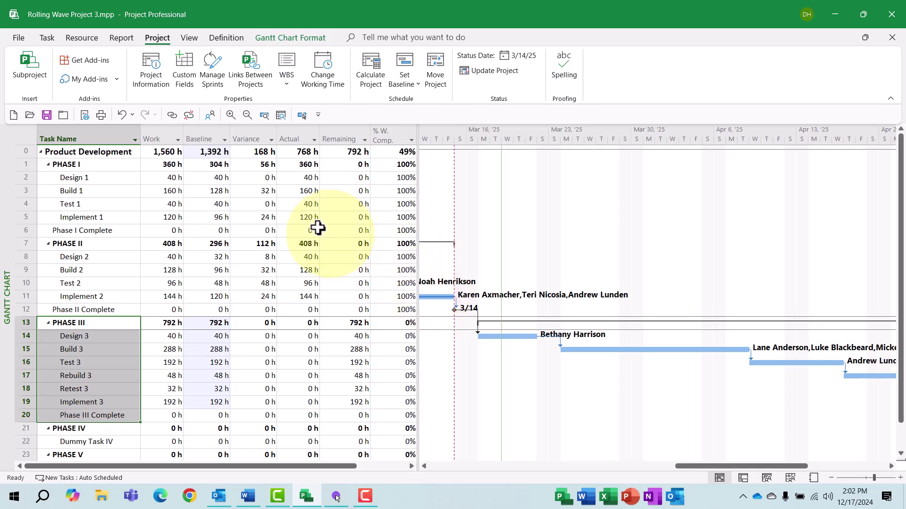
Check the work variance of PHASE I, PHASE II and PHASE III against the updated baseline.
{"action": "left_click", "coordinate": [257, 165]}
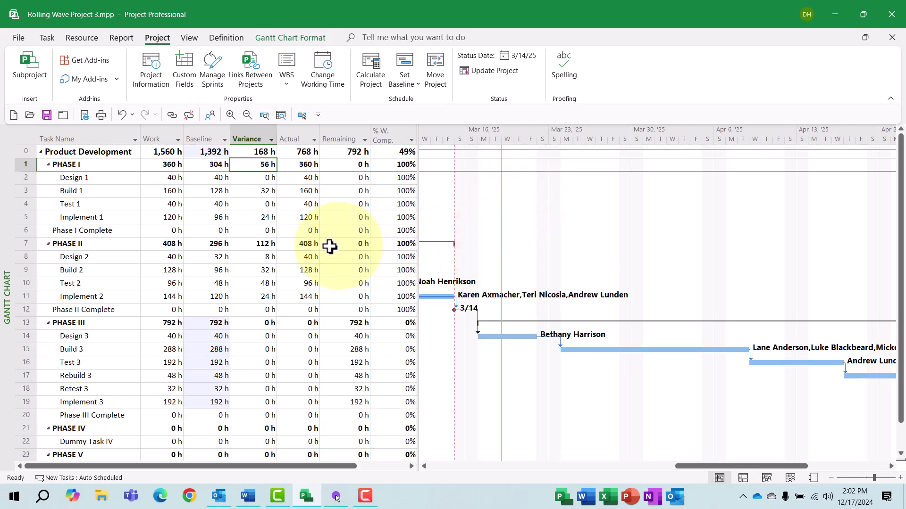
{"action": "left_click", "coordinate": [271, 246]}
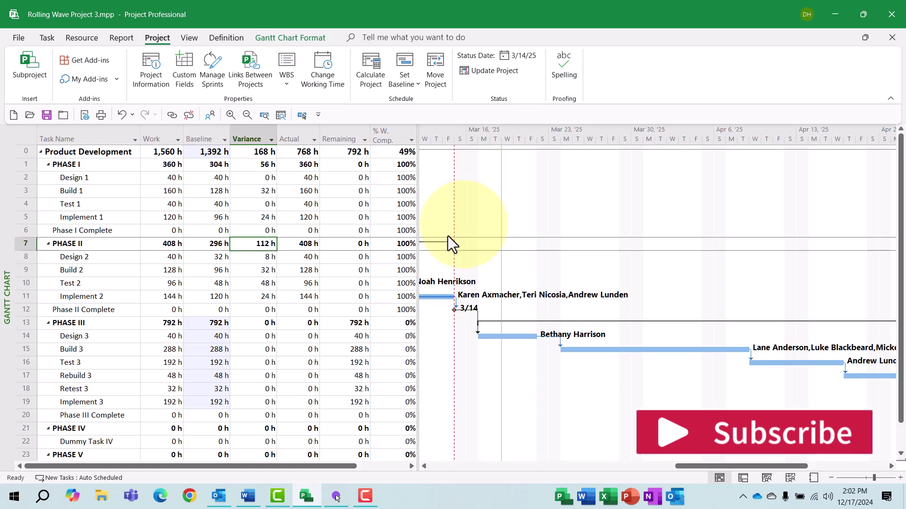
{"action": "left_click", "coordinate": [264, 323]}
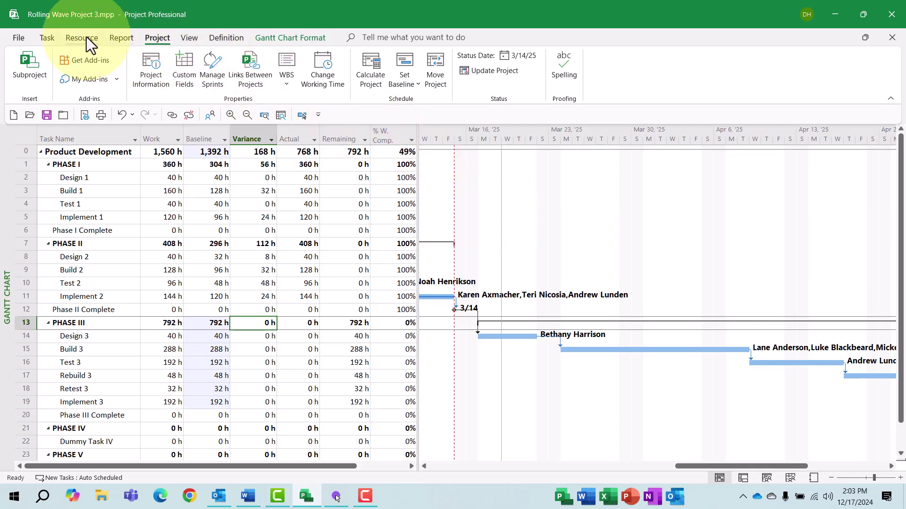
Switch the project display to the Tracking Gantt view.
{"action": "left_click", "coordinate": [51, 39]}
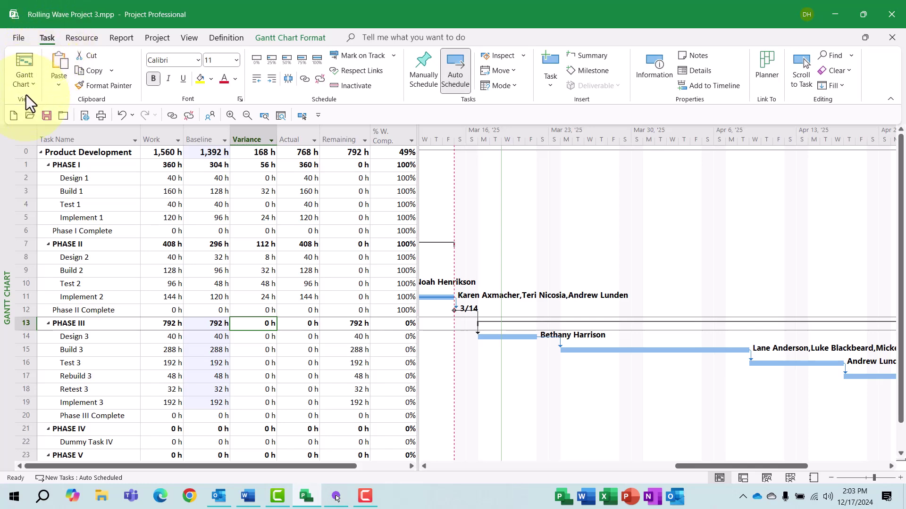
{"action": "left_click", "coordinate": [25, 78]}
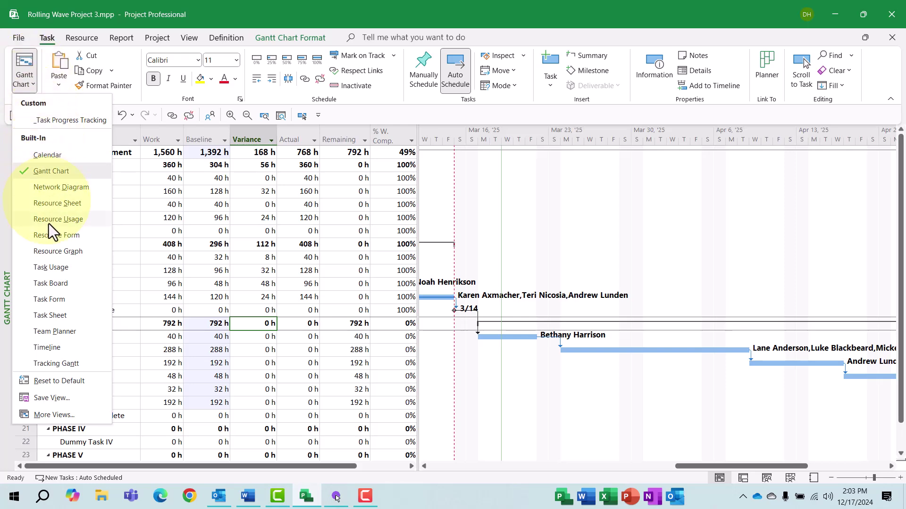
{"action": "left_click", "coordinate": [49, 364]}
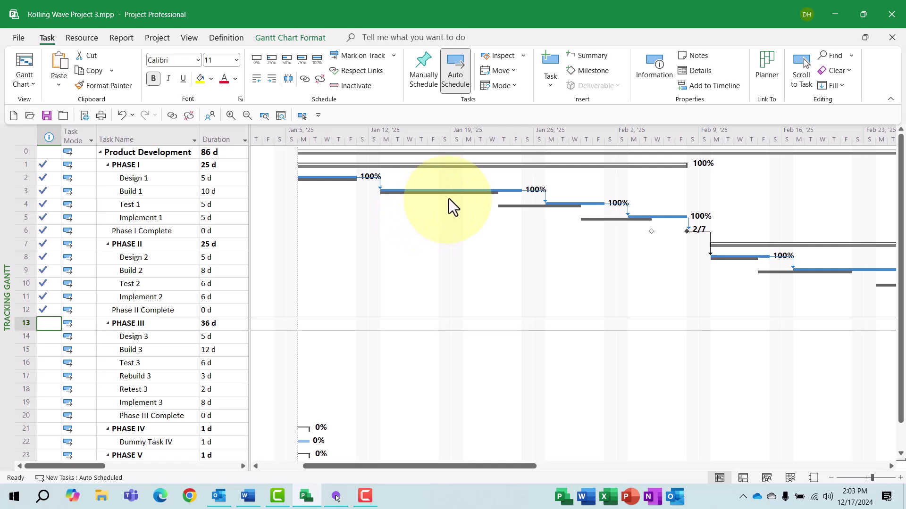
Compare the task bars with their baseline bars for Build 1, Implement 1 and Test 1, then across PHASE II and PHASE III.
{"action": "left_click", "coordinate": [418, 193]}
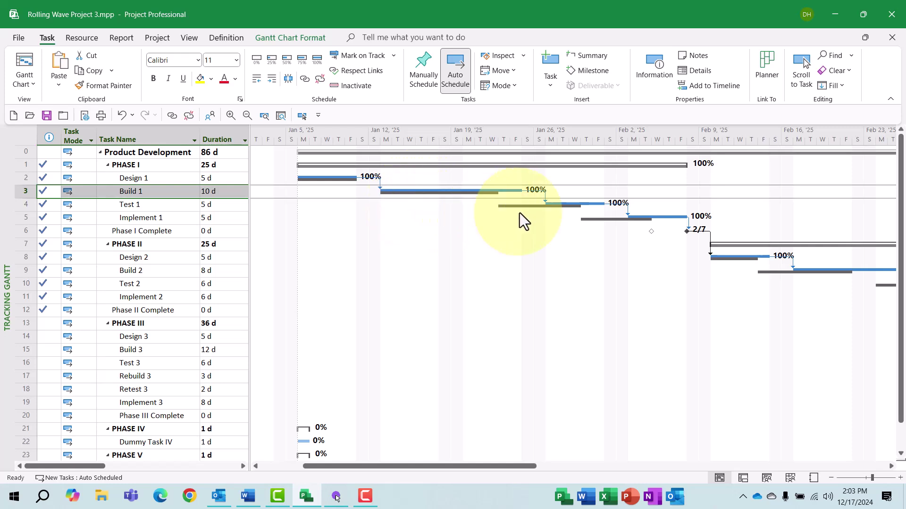
{"action": "left_click", "coordinate": [636, 218]}
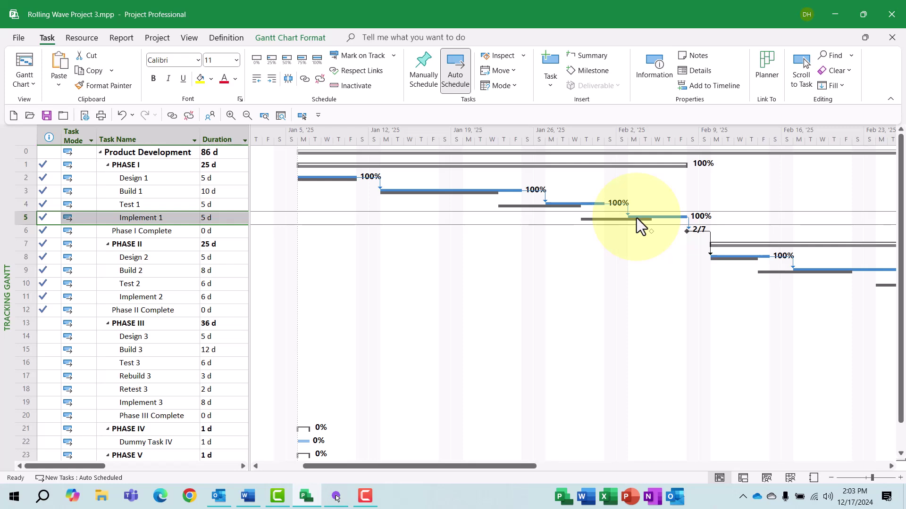
{"action": "left_click", "coordinate": [568, 207]}
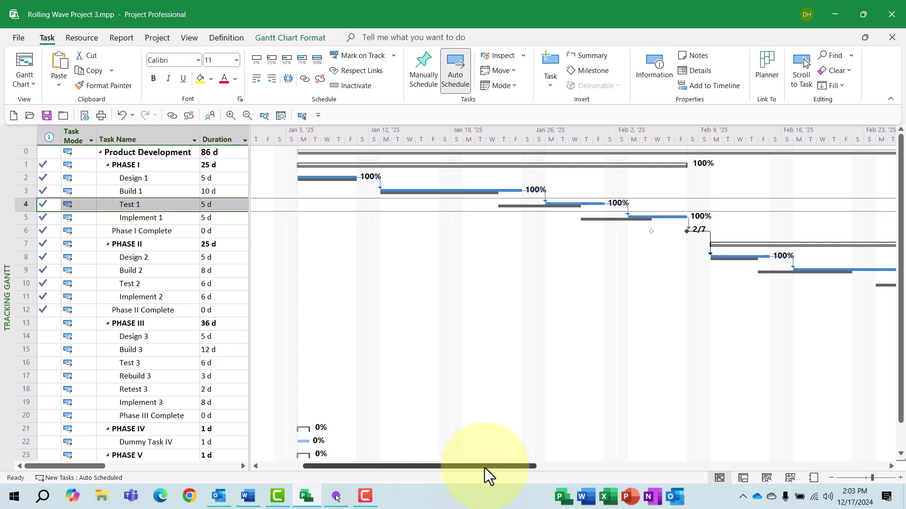
{"action": "left_click_drag", "start_coordinate": [485, 468], "coordinate": [655, 470]}
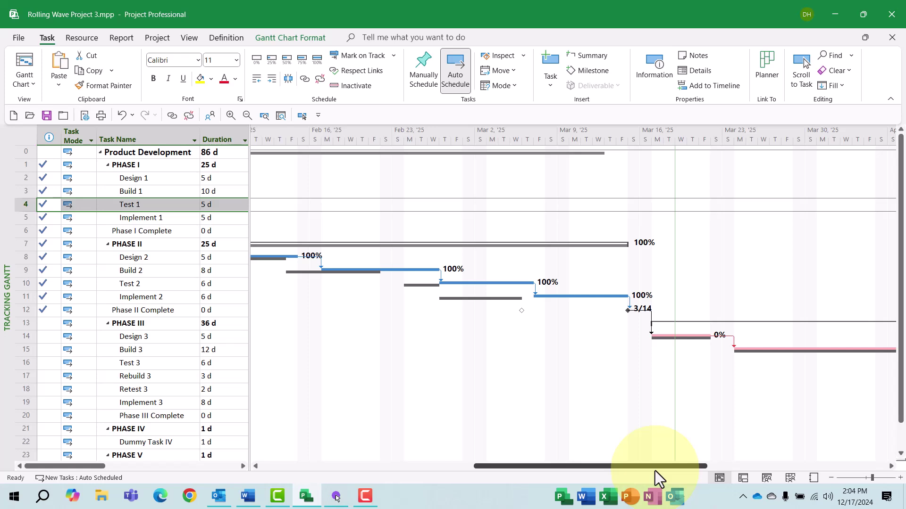
{"action": "left_click_drag", "start_coordinate": [655, 471], "coordinate": [778, 474]}
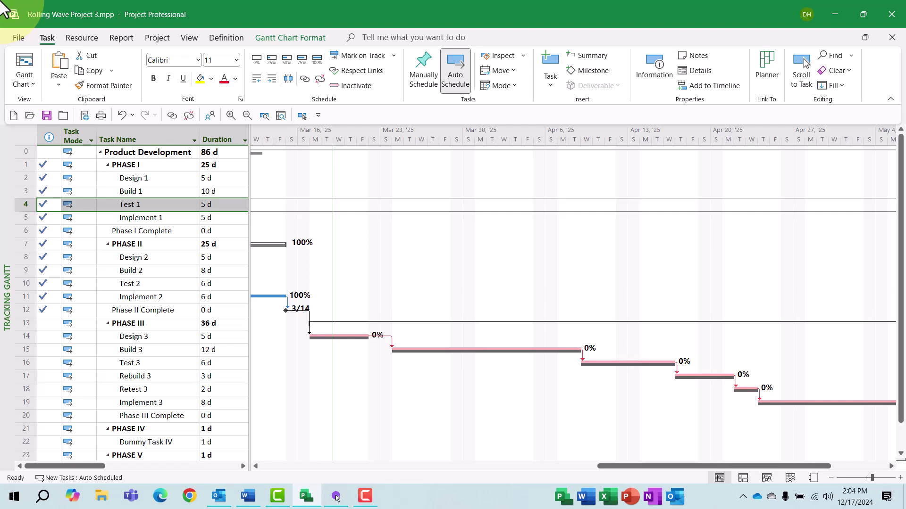